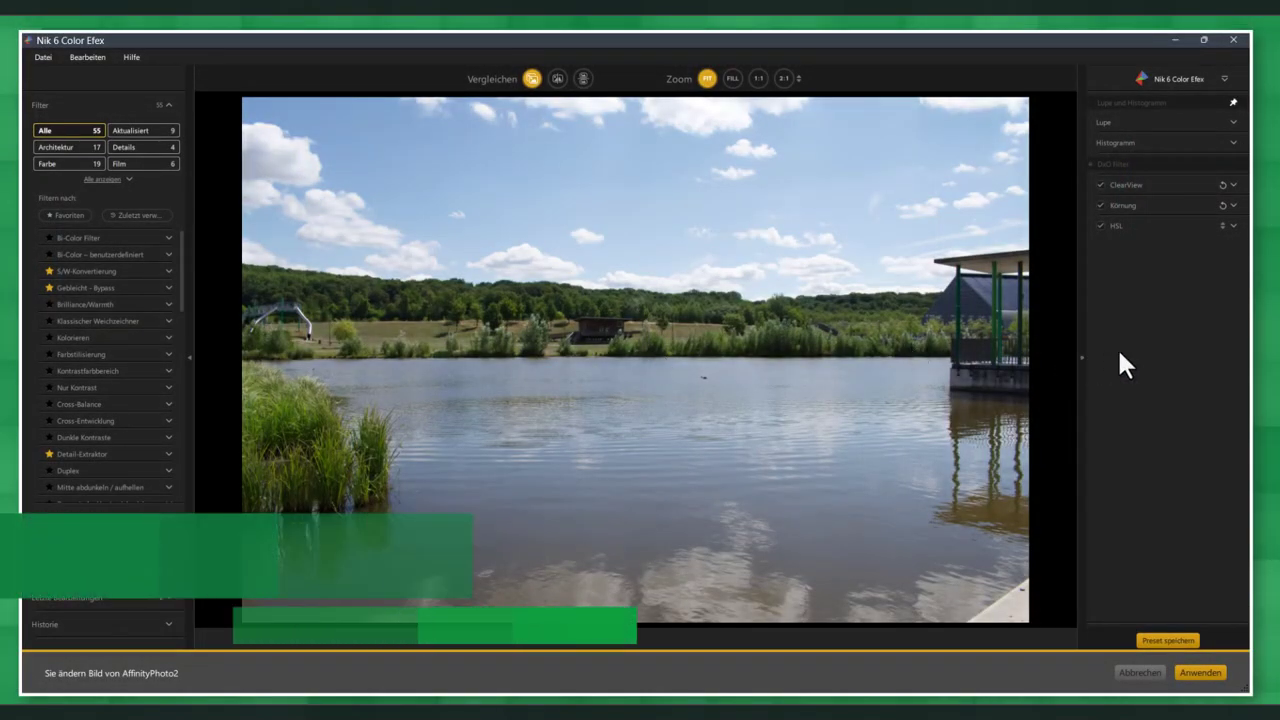
Hide the filter settings panel and show the Voreinstellungen presets with their thumbnails
{"action": "left_click", "coordinate": [1082, 354]}
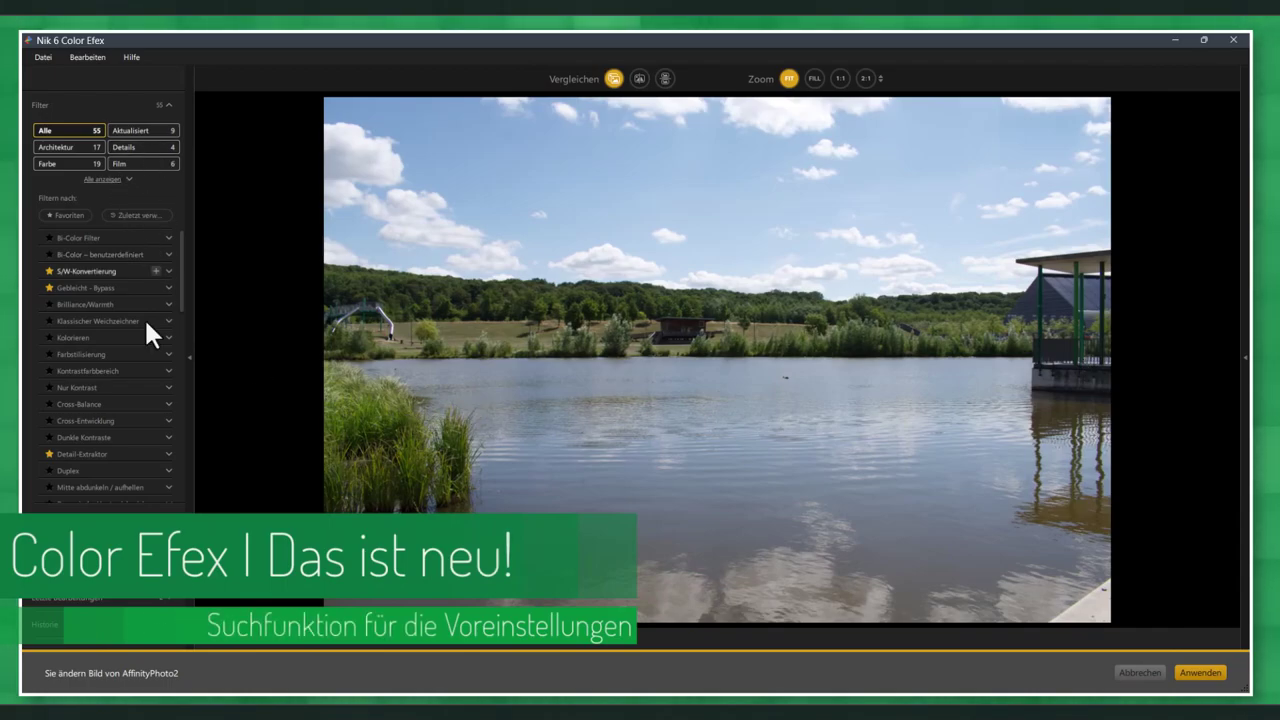
{"action": "left_click", "coordinate": [127, 535]}
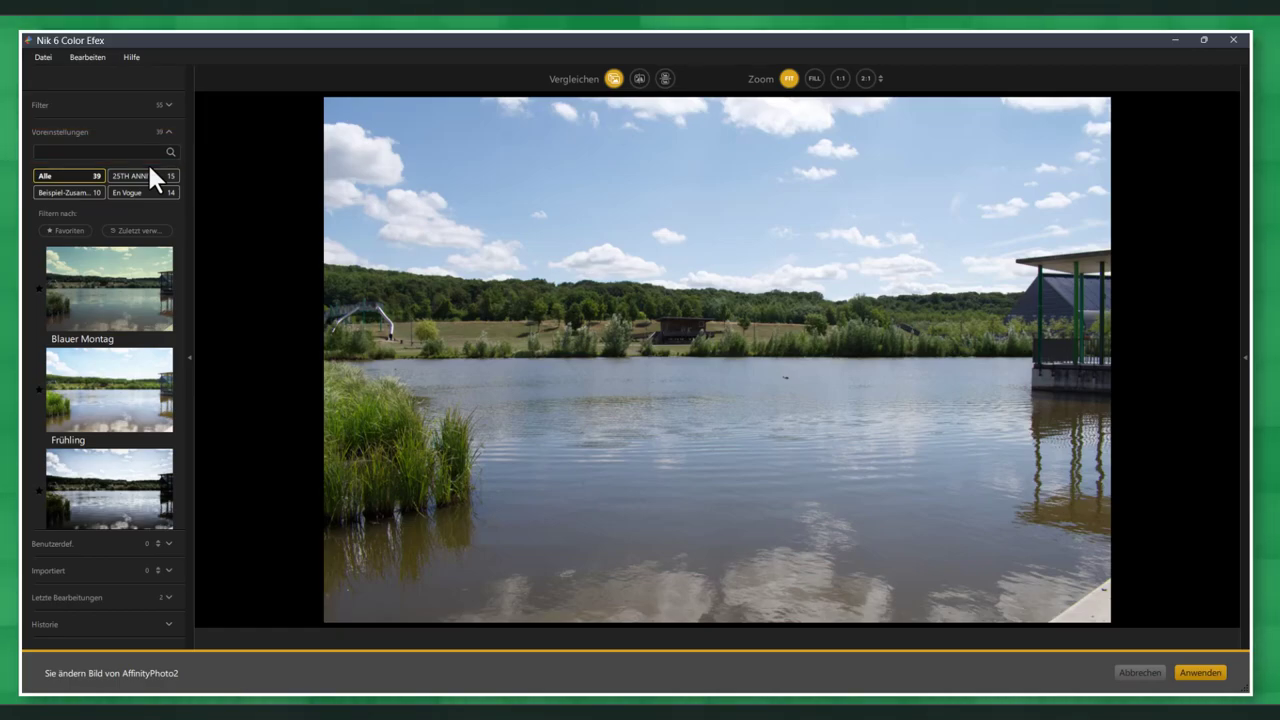
Filter the presets by 'bl', browse the results, then clear the search
{"action": "left_click", "coordinate": [131, 153]}
{"action": "type", "text": "bl"}
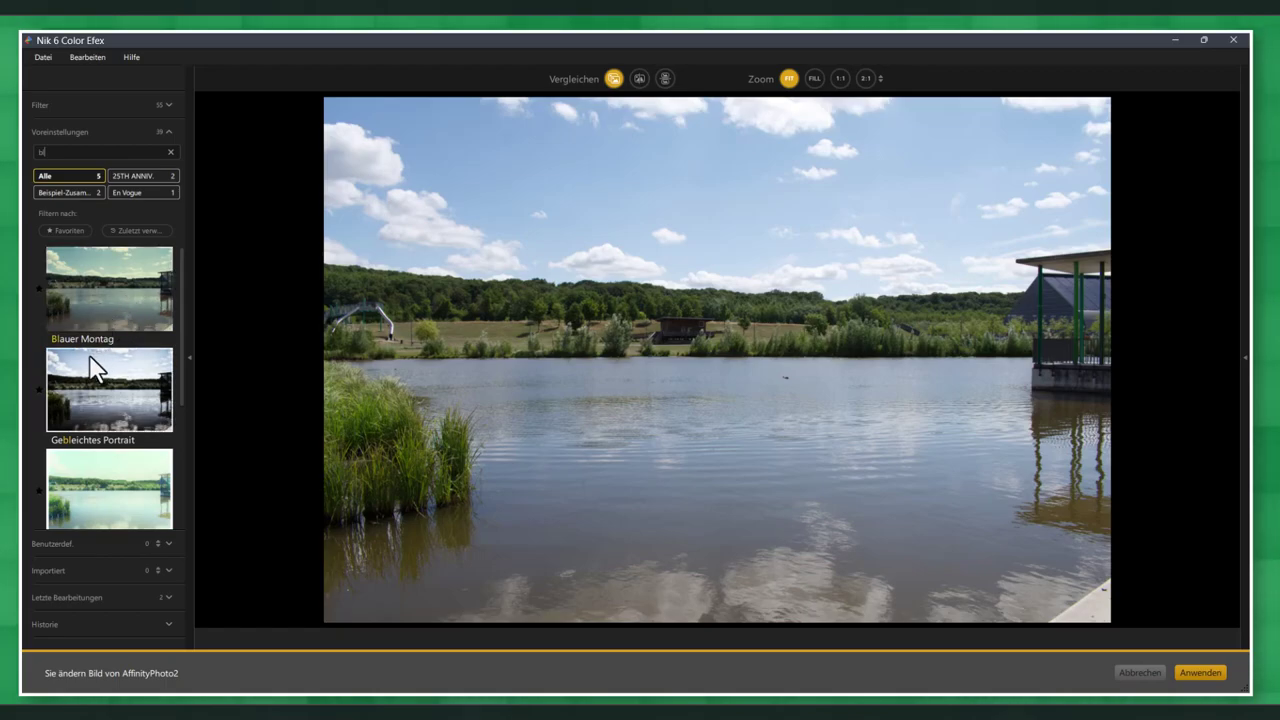
{"action": "scroll", "coordinate": [131, 372], "scroll_direction": "down", "scroll_amount": 2}
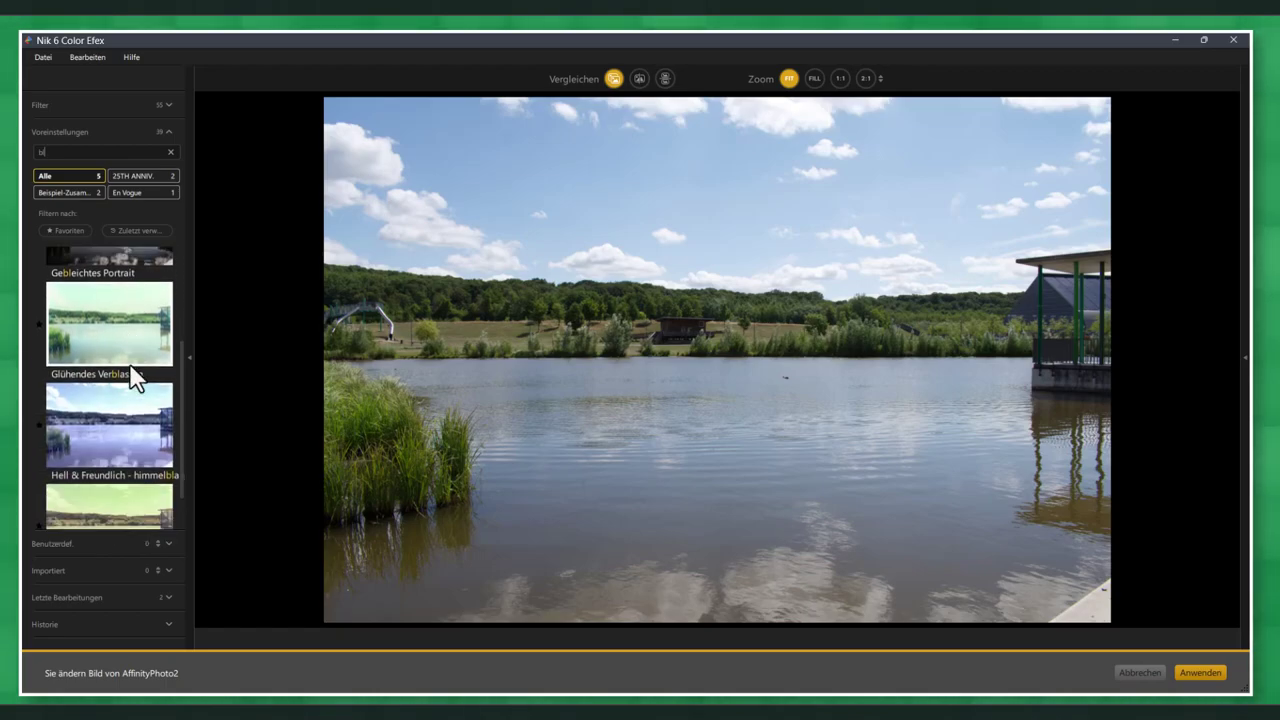
{"action": "scroll", "coordinate": [131, 420], "scroll_direction": "up", "scroll_amount": 3}
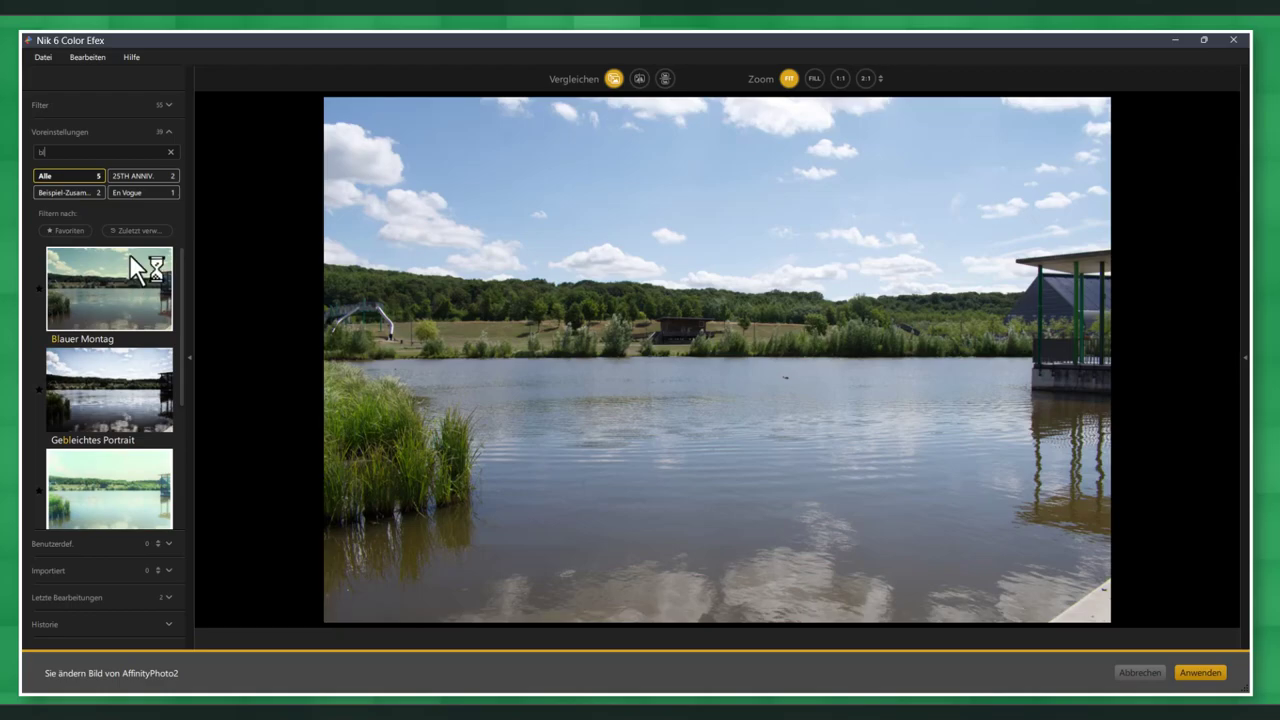
{"action": "key", "text": "BackSpace"}
{"action": "key", "text": "BackSpace"}
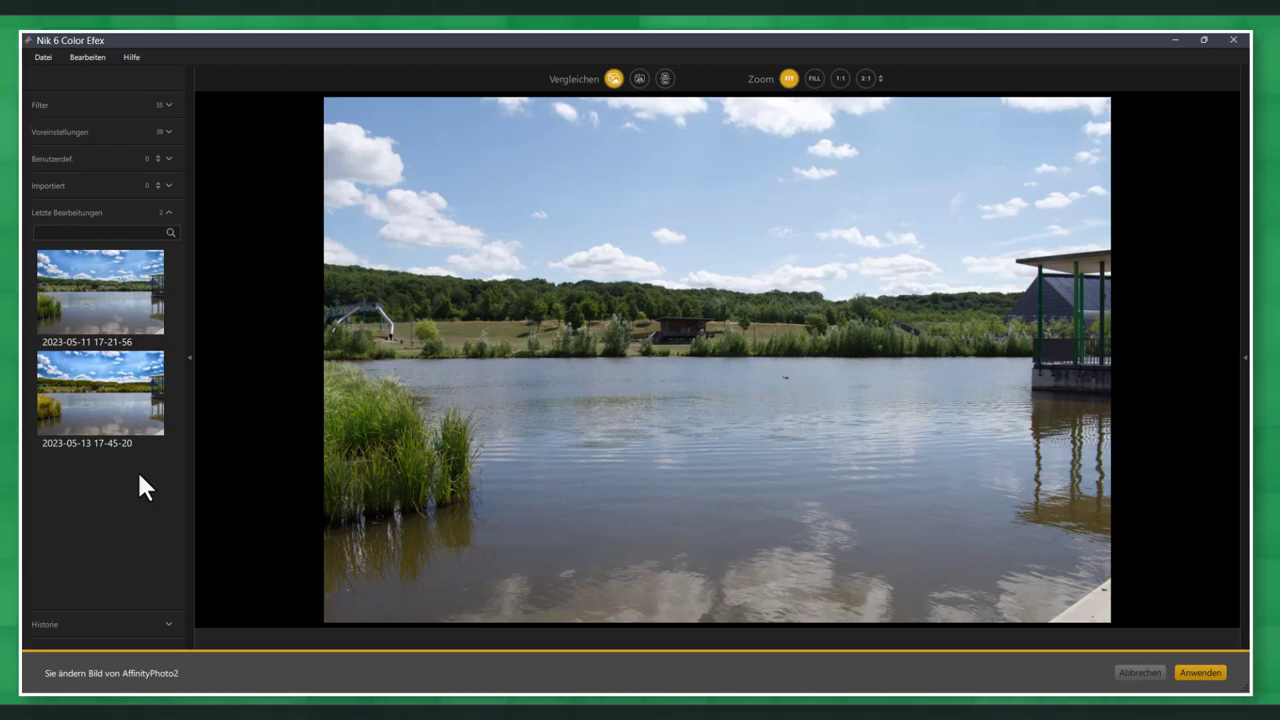
{"action": "left_click", "coordinate": [115, 402]}
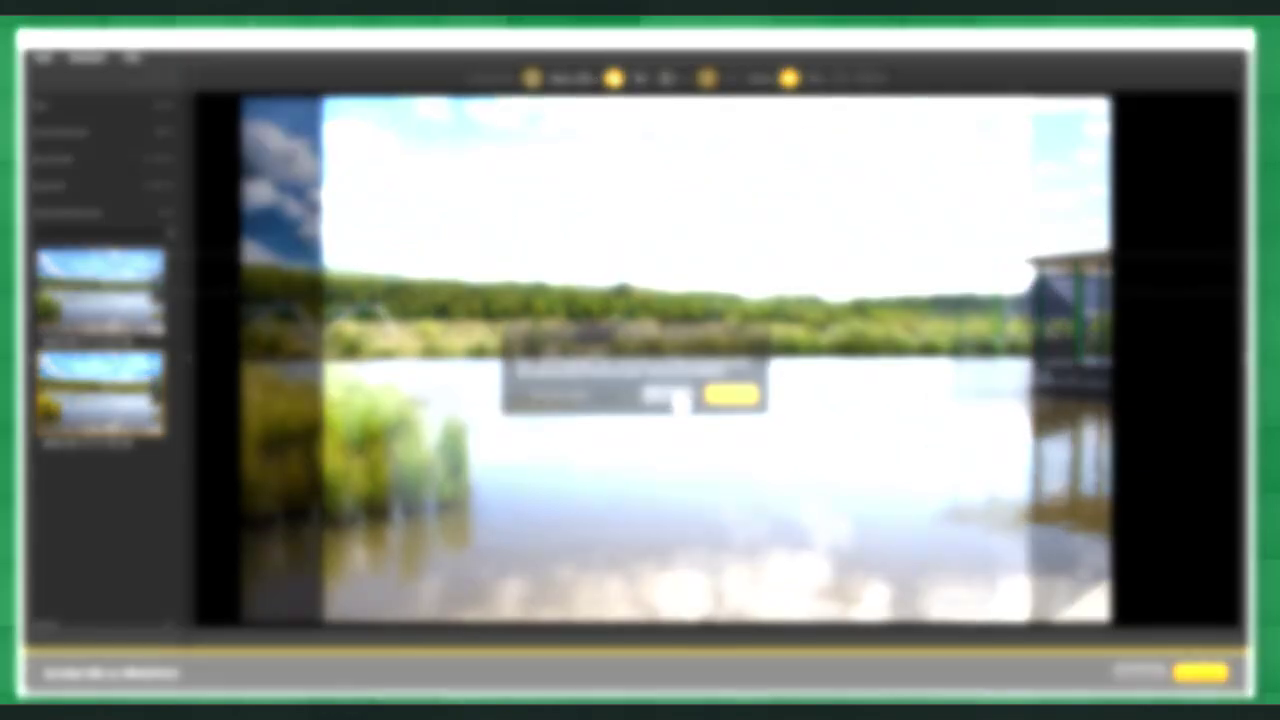
{"action": "left_click", "coordinate": [731, 395]}
{"action": "mouse_move", "coordinate": [578, 312]}
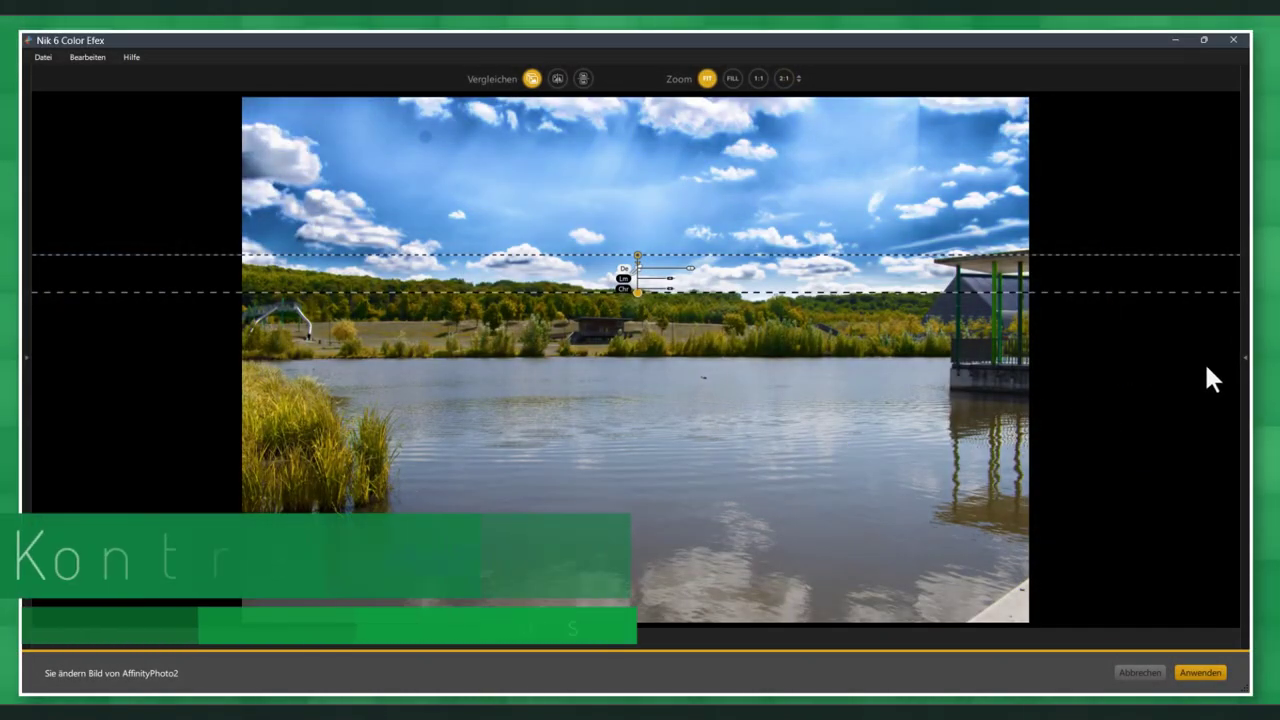
{"action": "left_click", "coordinate": [1245, 360]}
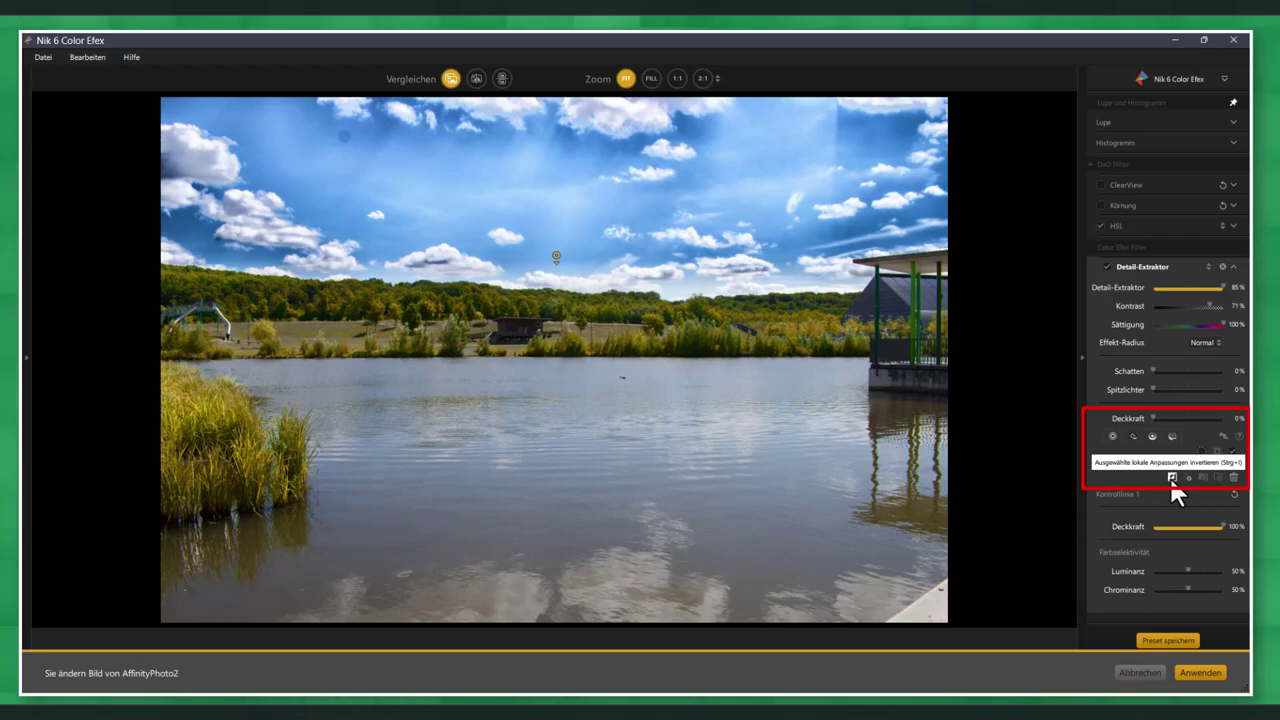
Invert Kontrolllinie 1, then move, widen, tilt and narrow its transition on the lake photo
{"action": "left_click", "coordinate": [1172, 478]}
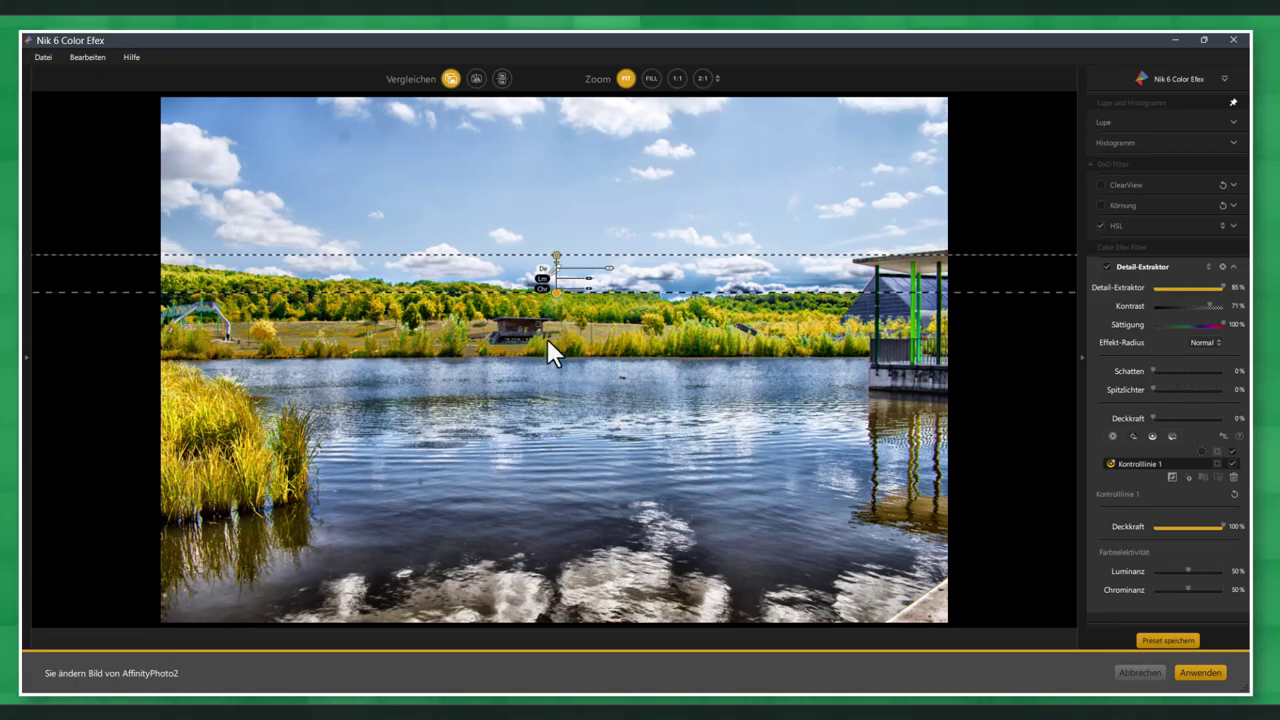
{"action": "mouse_move", "coordinate": [556, 256]}
{"action": "left_mouse_down"}
{"action": "mouse_move", "coordinate": [537, 466]}
{"action": "mouse_move", "coordinate": [546, 293]}
{"action": "left_mouse_up"}
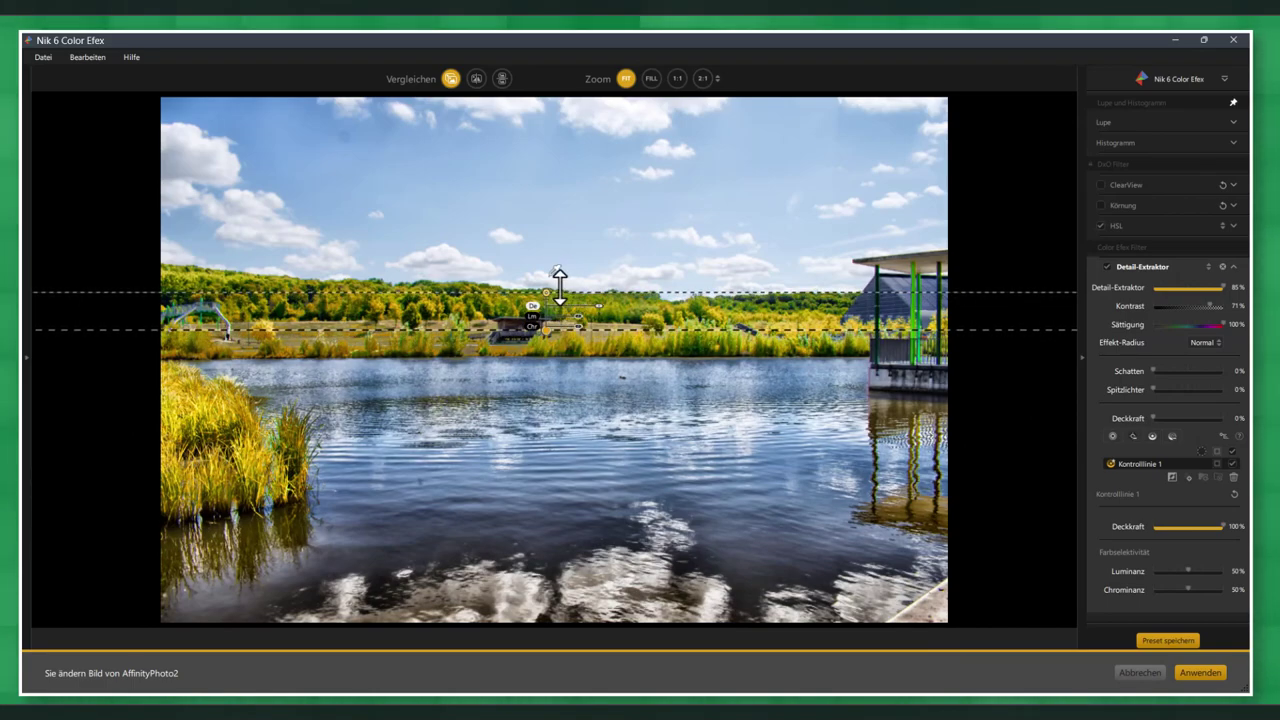
{"action": "mouse_move", "coordinate": [548, 330]}
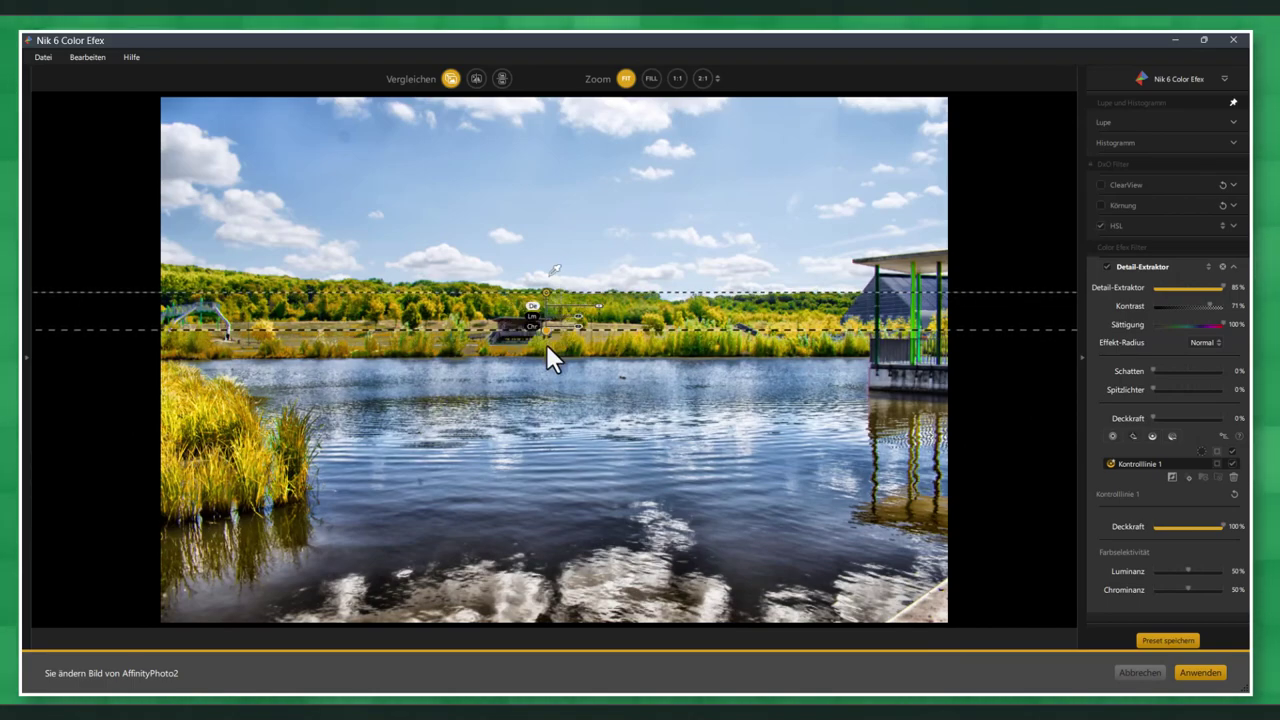
{"action": "left_click_drag", "start_coordinate": [593, 296], "coordinate": [597, 255]}
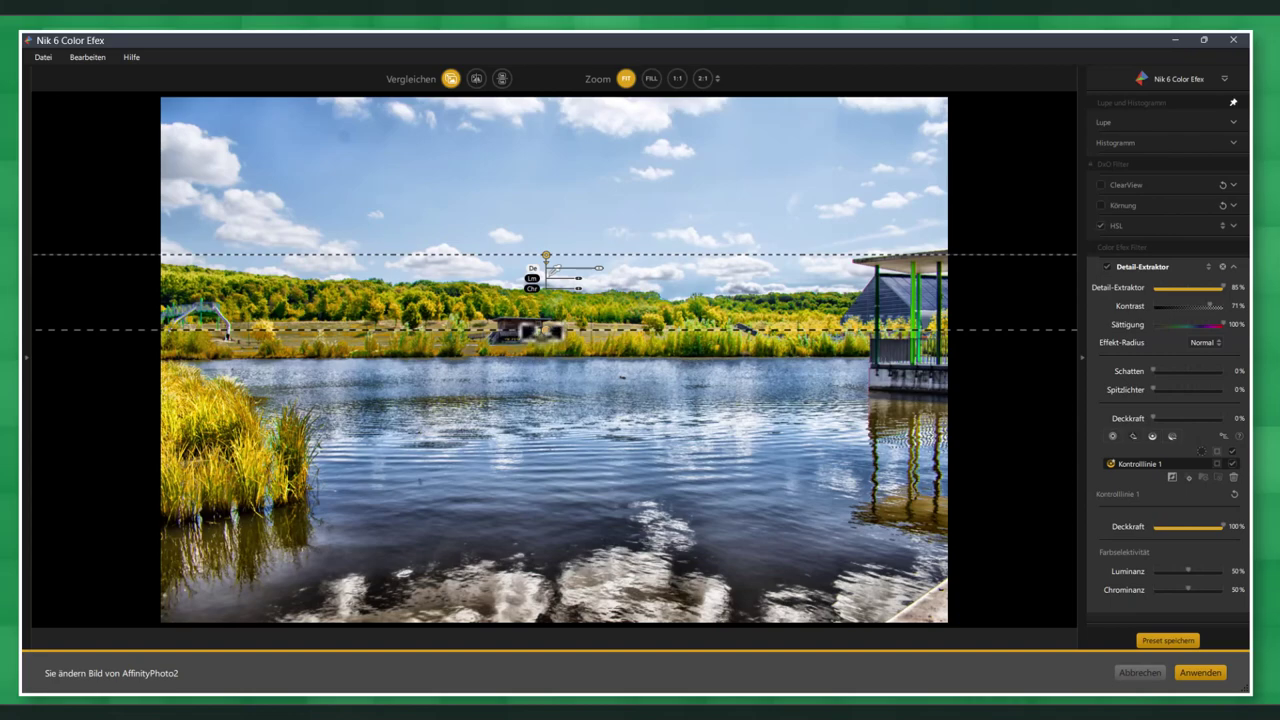
{"action": "mouse_move", "coordinate": [550, 330]}
{"action": "left_mouse_down"}
{"action": "mouse_move", "coordinate": [525, 332]}
{"action": "mouse_move", "coordinate": [573, 323]}
{"action": "left_mouse_up"}
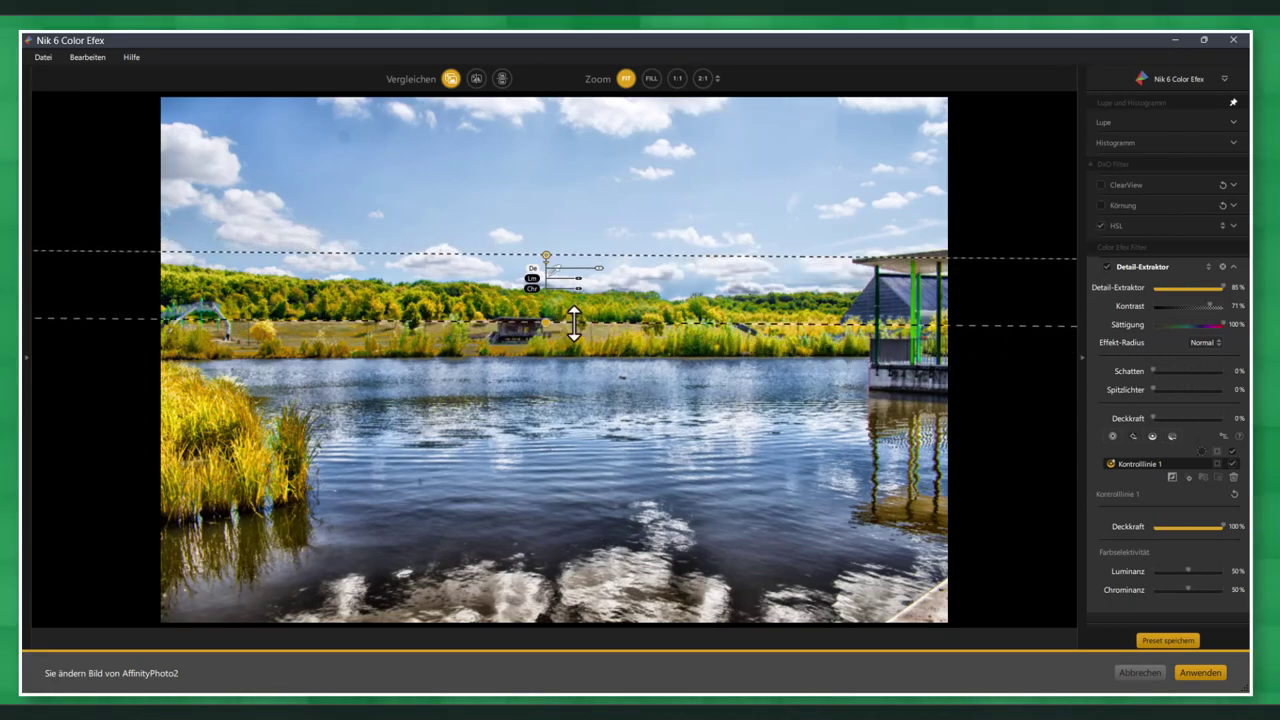
{"action": "mouse_move", "coordinate": [586, 257]}
{"action": "left_mouse_down"}
{"action": "mouse_move", "coordinate": [590, 278]}
{"action": "mouse_move", "coordinate": [603, 180]}
{"action": "mouse_move", "coordinate": [634, 97]}
{"action": "left_mouse_up"}
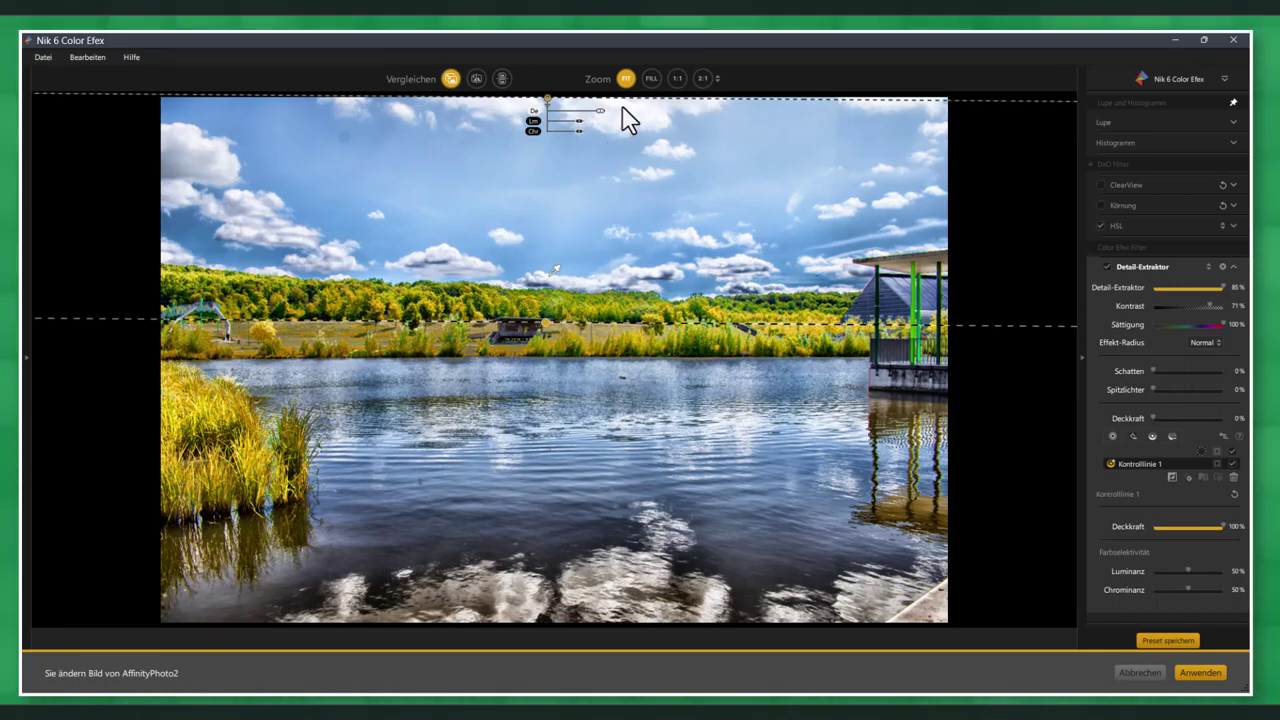
{"action": "left_click_drag", "start_coordinate": [622, 100], "coordinate": [621, 287]}
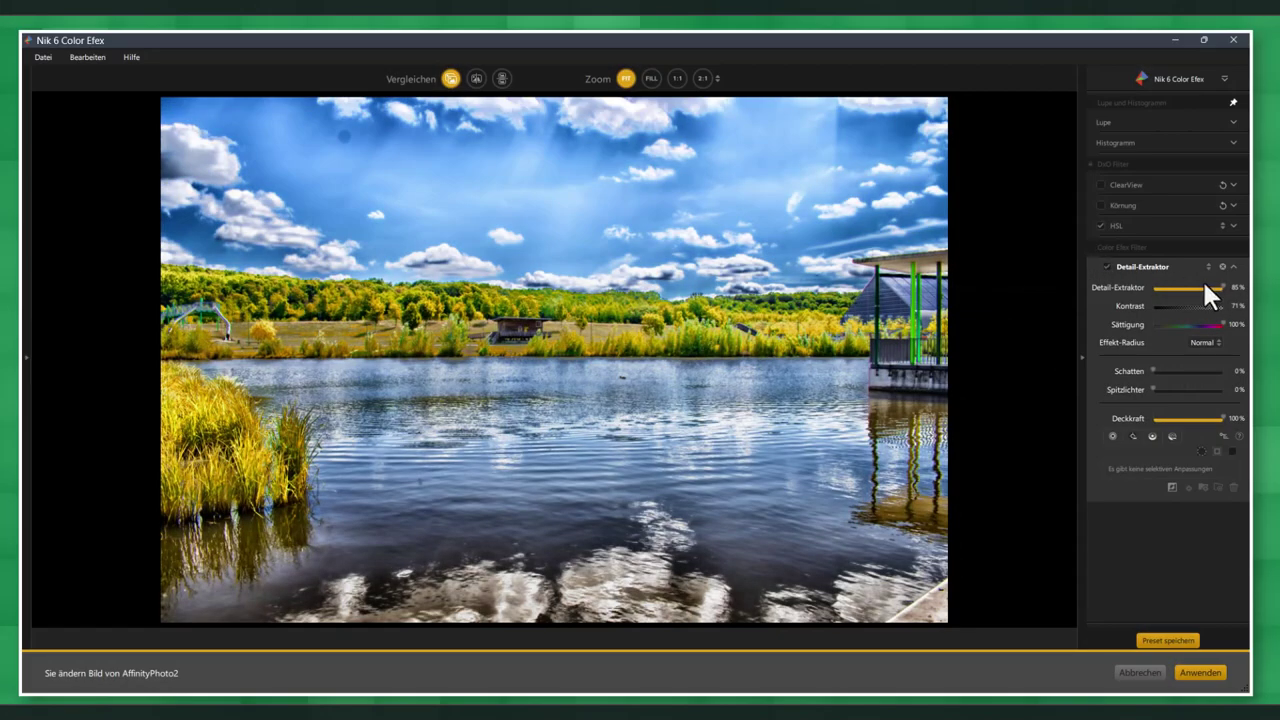
{"action": "left_click", "coordinate": [1112, 436]}
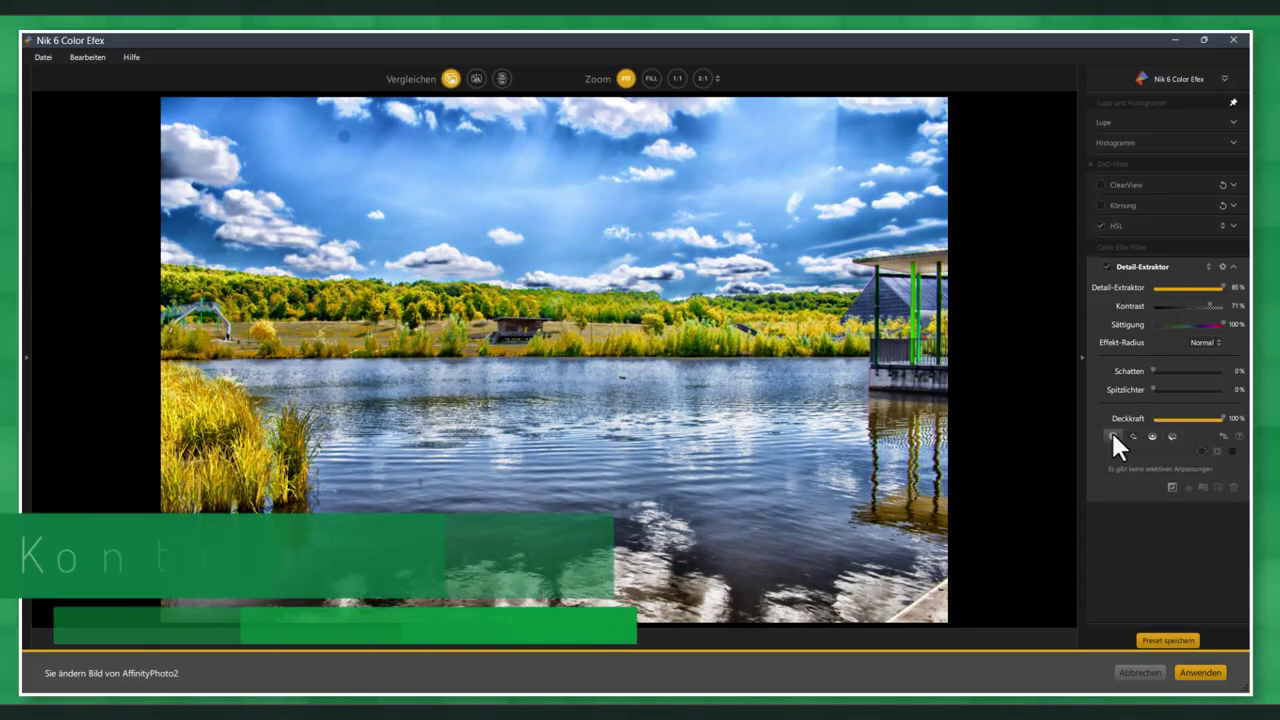
Place an enlarged control point on the reeds, copy it onto the water, and widen another near the building
{"action": "left_click", "coordinate": [367, 316]}
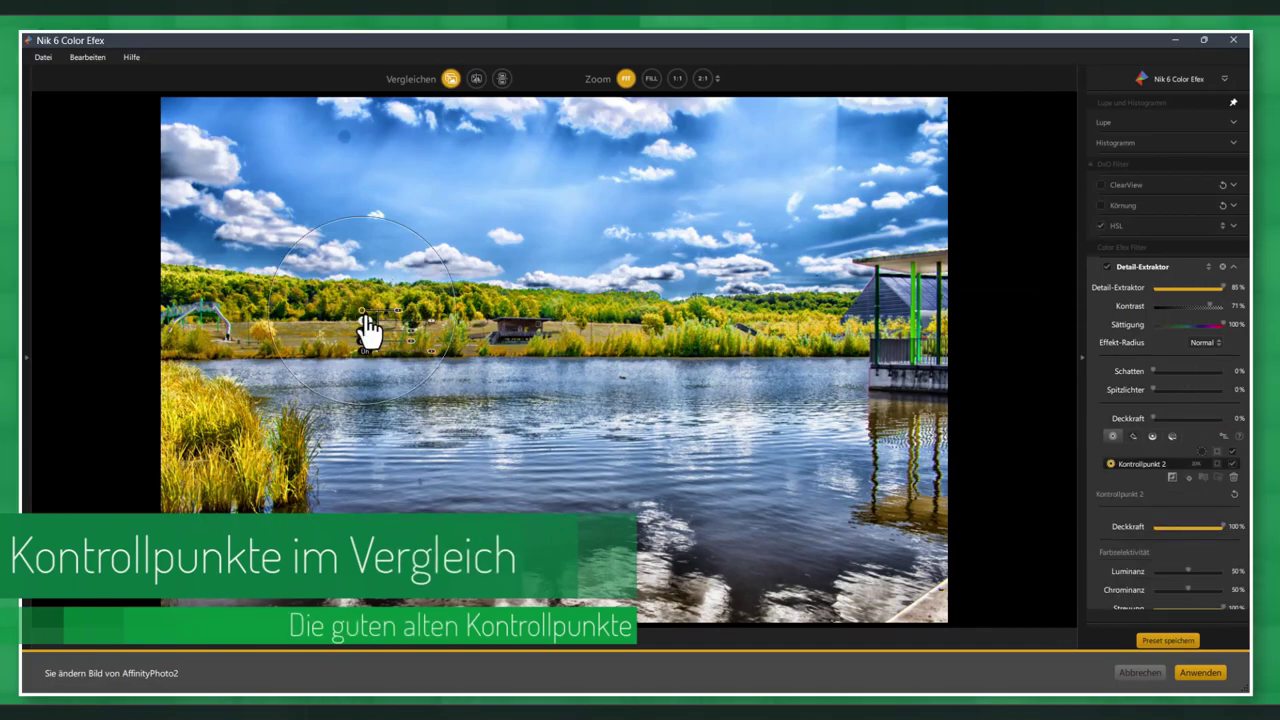
{"action": "mouse_move", "coordinate": [367, 318]}
{"action": "left_mouse_down"}
{"action": "mouse_move", "coordinate": [237, 337]}
{"action": "mouse_move", "coordinate": [216, 422]}
{"action": "mouse_move", "coordinate": [222, 474]}
{"action": "left_mouse_up"}
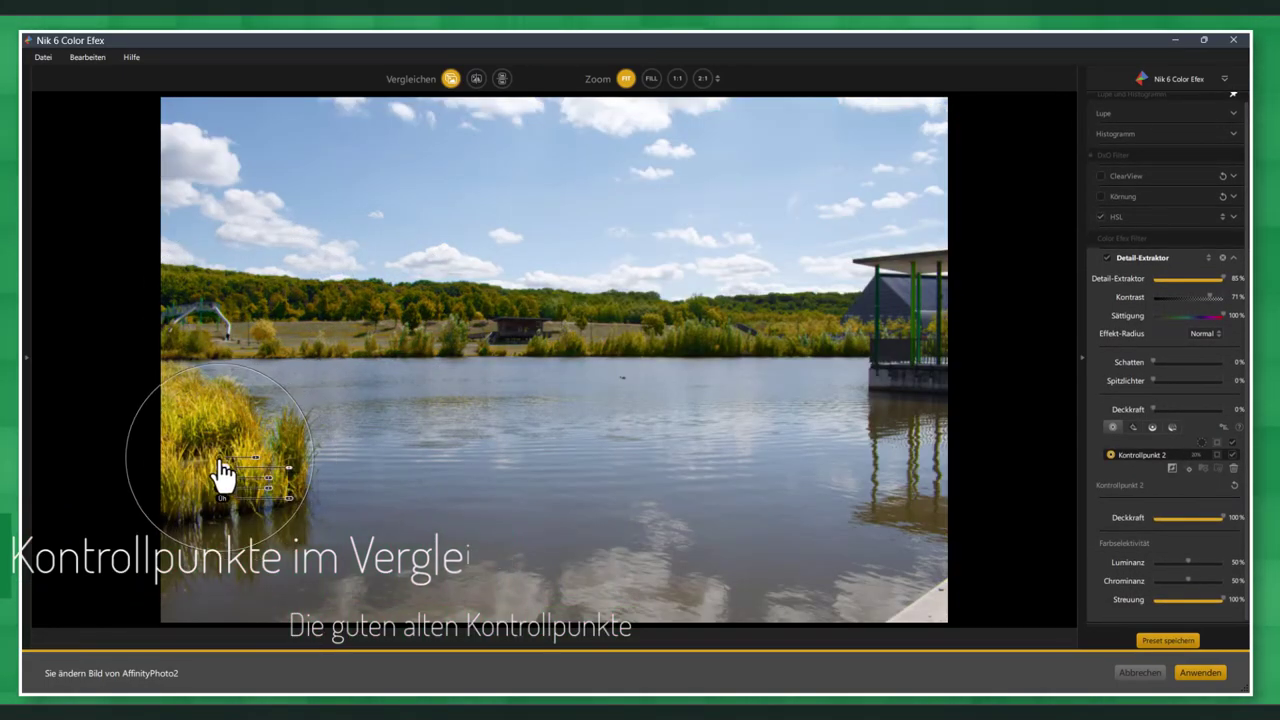
{"action": "mouse_move", "coordinate": [315, 439]}
{"action": "left_mouse_down"}
{"action": "mouse_move", "coordinate": [394, 431]}
{"action": "mouse_move", "coordinate": [331, 436]}
{"action": "left_mouse_up"}
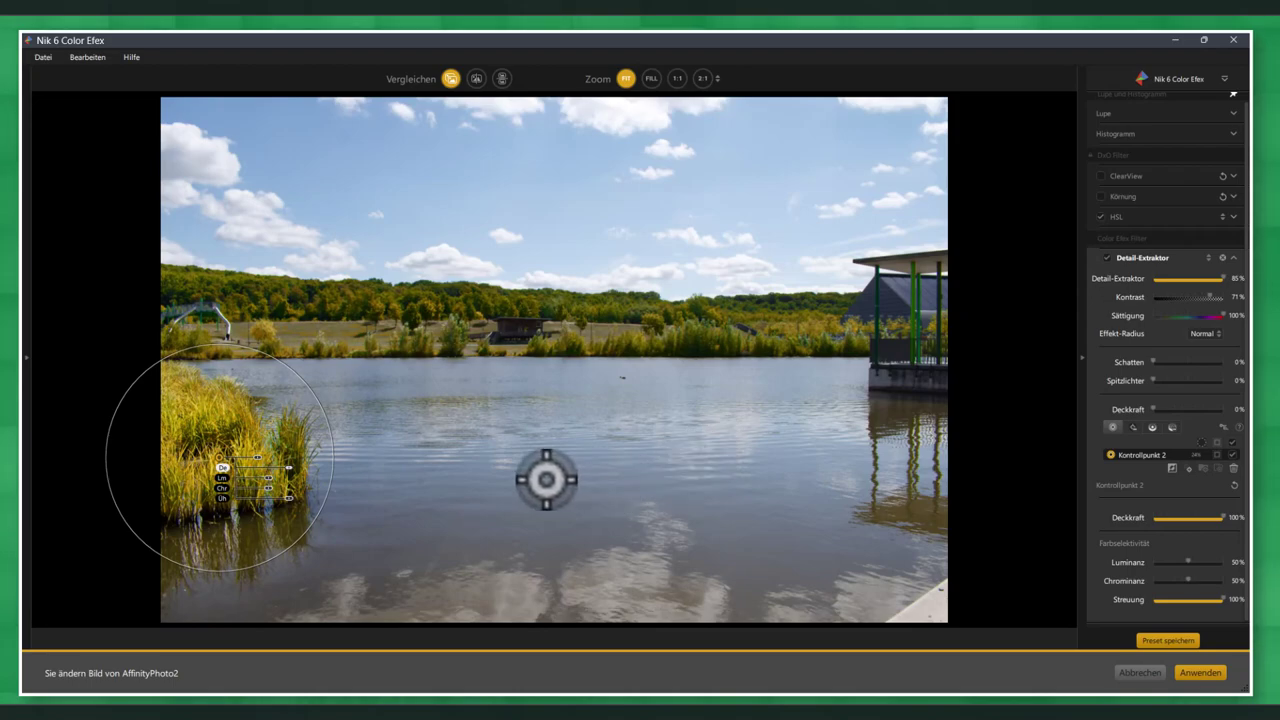
{"action": "mouse_move", "coordinate": [220, 470]}
{"action": "left_mouse_down"}
{"action": "mouse_move", "coordinate": [348, 471]}
{"action": "mouse_move", "coordinate": [420, 380]}
{"action": "mouse_move", "coordinate": [396, 318]}
{"action": "mouse_move", "coordinate": [206, 323]}
{"action": "mouse_move", "coordinate": [200, 297]}
{"action": "mouse_move", "coordinate": [446, 320]}
{"action": "mouse_move", "coordinate": [363, 337]}
{"action": "mouse_move", "coordinate": [534, 320]}
{"action": "mouse_move", "coordinate": [822, 335]}
{"action": "left_mouse_up"}
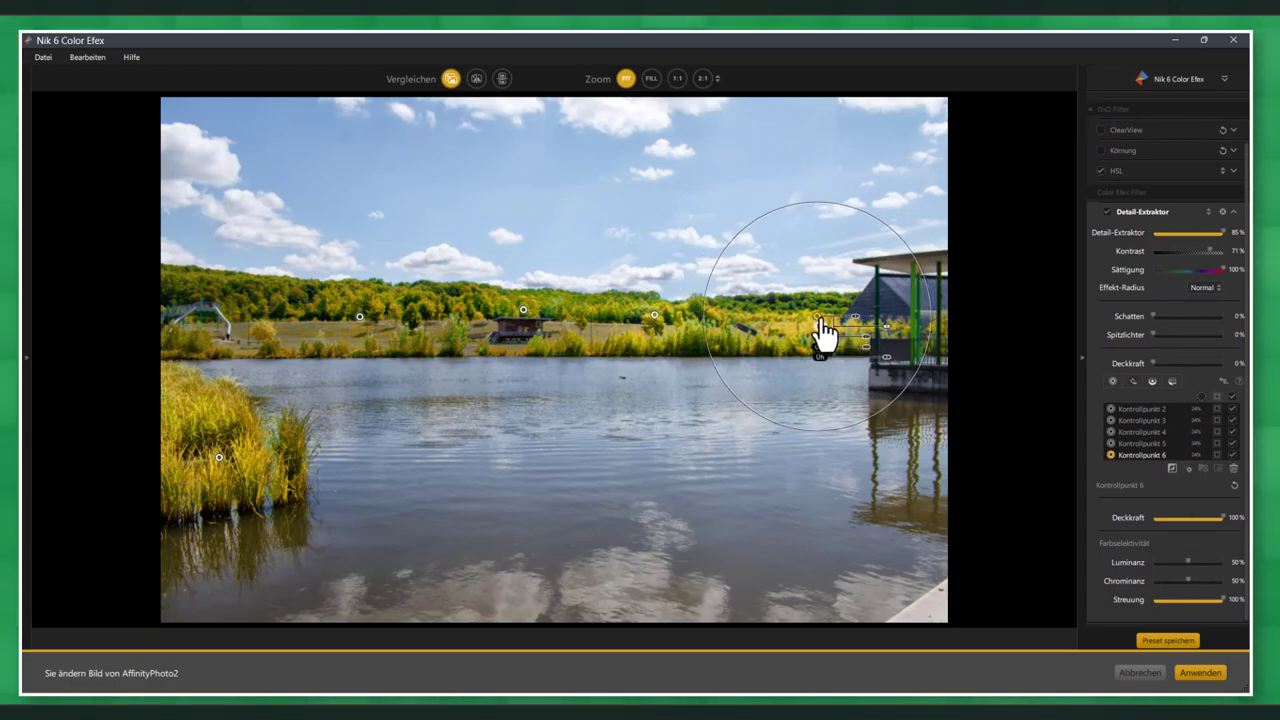
{"action": "left_click_drag", "start_coordinate": [930, 312], "coordinate": [975, 307]}
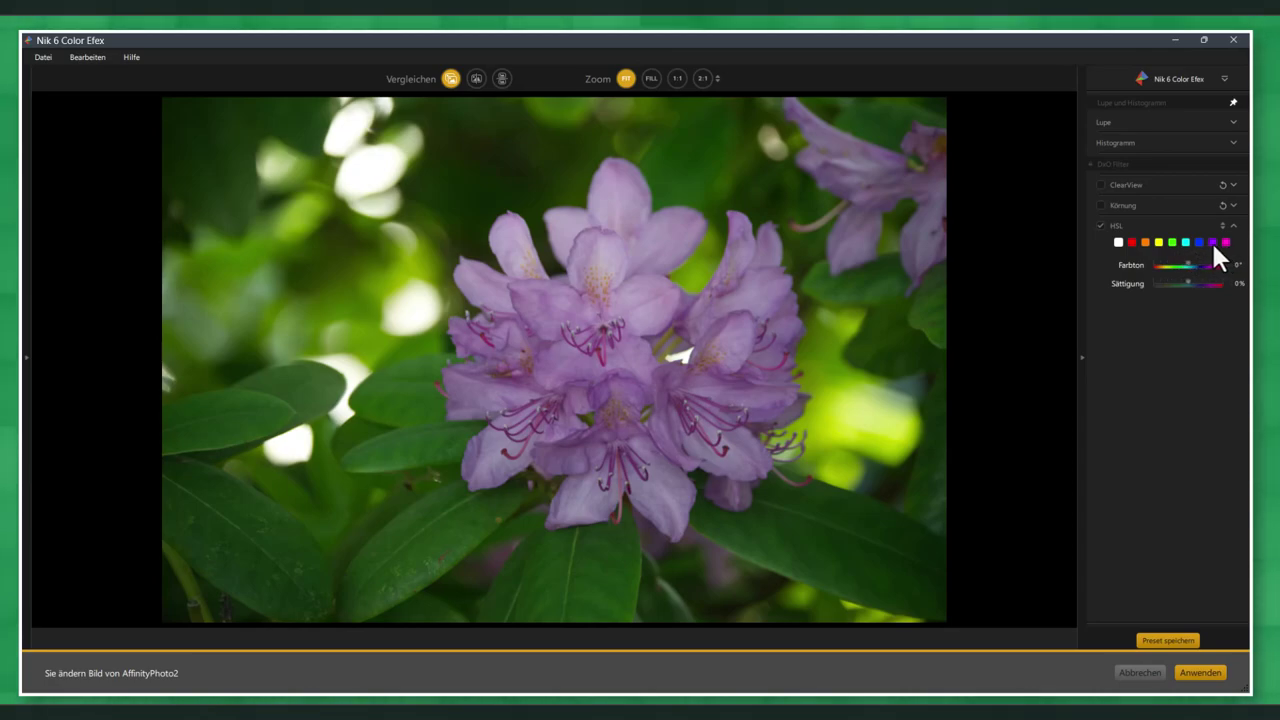
Raise magenta saturation to 100%, alter its luminance and hue, then fully desaturate the greens
{"action": "left_click", "coordinate": [1224, 243]}
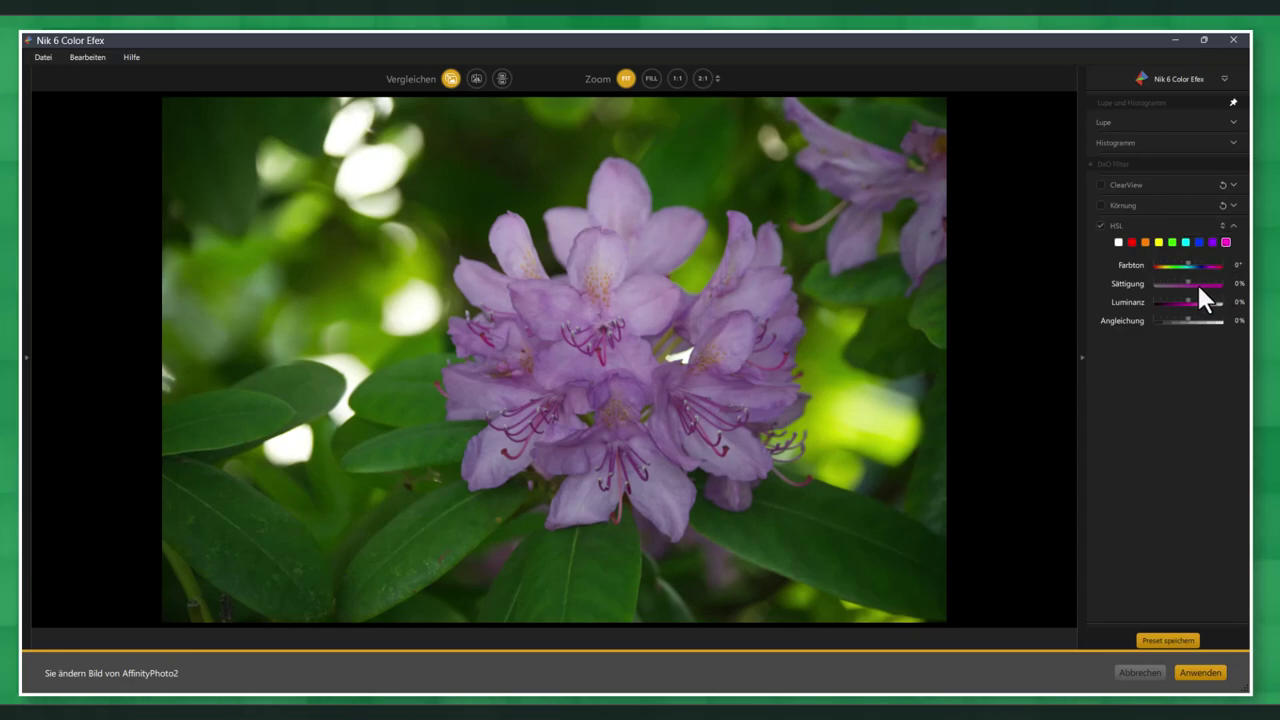
{"action": "left_click_drag", "start_coordinate": [1188, 283], "coordinate": [1223, 287]}
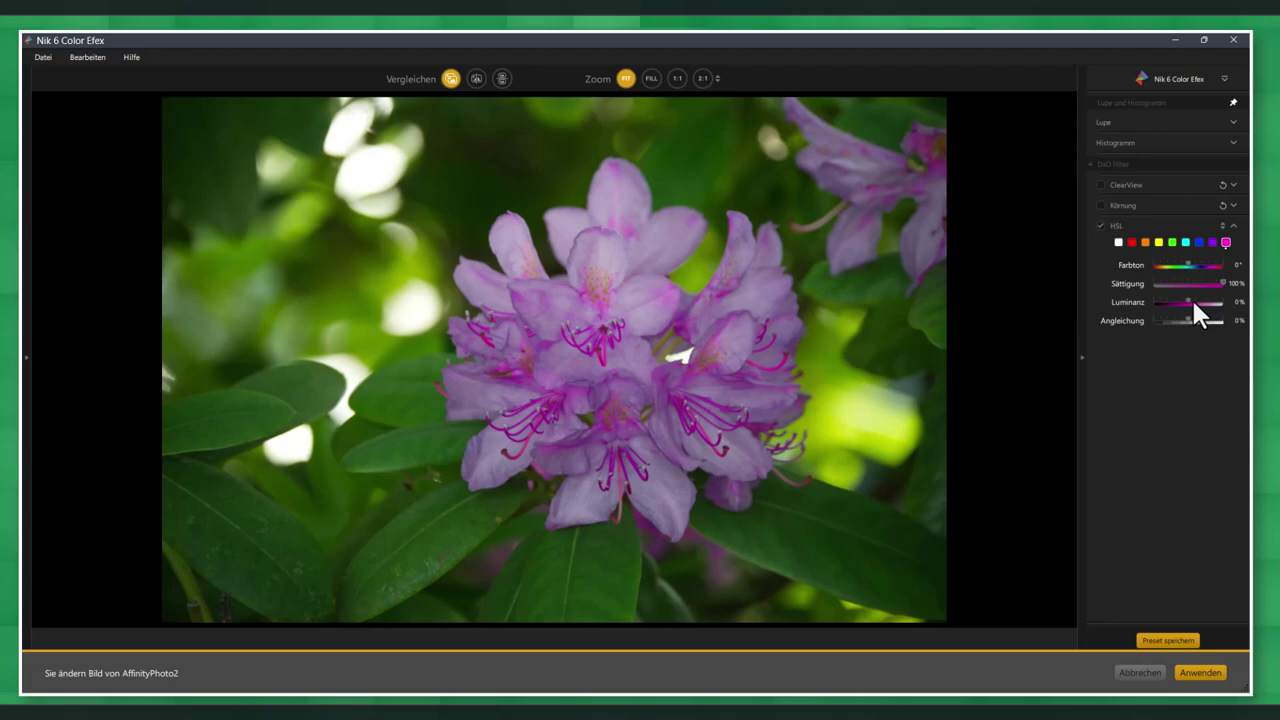
{"action": "mouse_move", "coordinate": [1188, 302]}
{"action": "left_mouse_down"}
{"action": "mouse_move", "coordinate": [1163, 303]}
{"action": "mouse_move", "coordinate": [1214, 304]}
{"action": "mouse_move", "coordinate": [1151, 310]}
{"action": "mouse_move", "coordinate": [1200, 312]}
{"action": "left_mouse_up"}
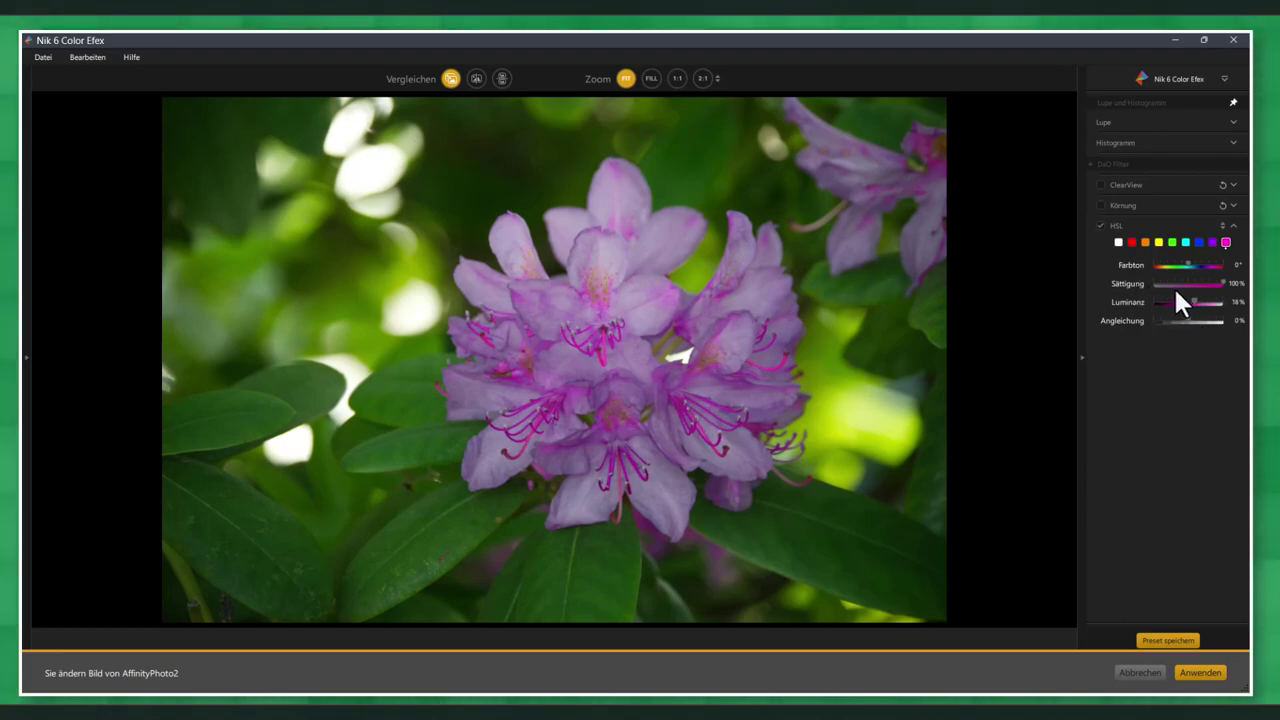
{"action": "mouse_move", "coordinate": [1177, 266]}
{"action": "left_mouse_down"}
{"action": "mouse_move", "coordinate": [1155, 268]}
{"action": "mouse_move", "coordinate": [1218, 270]}
{"action": "mouse_move", "coordinate": [1193, 274]}
{"action": "left_mouse_up"}
{"action": "left_click", "coordinate": [1171, 243]}
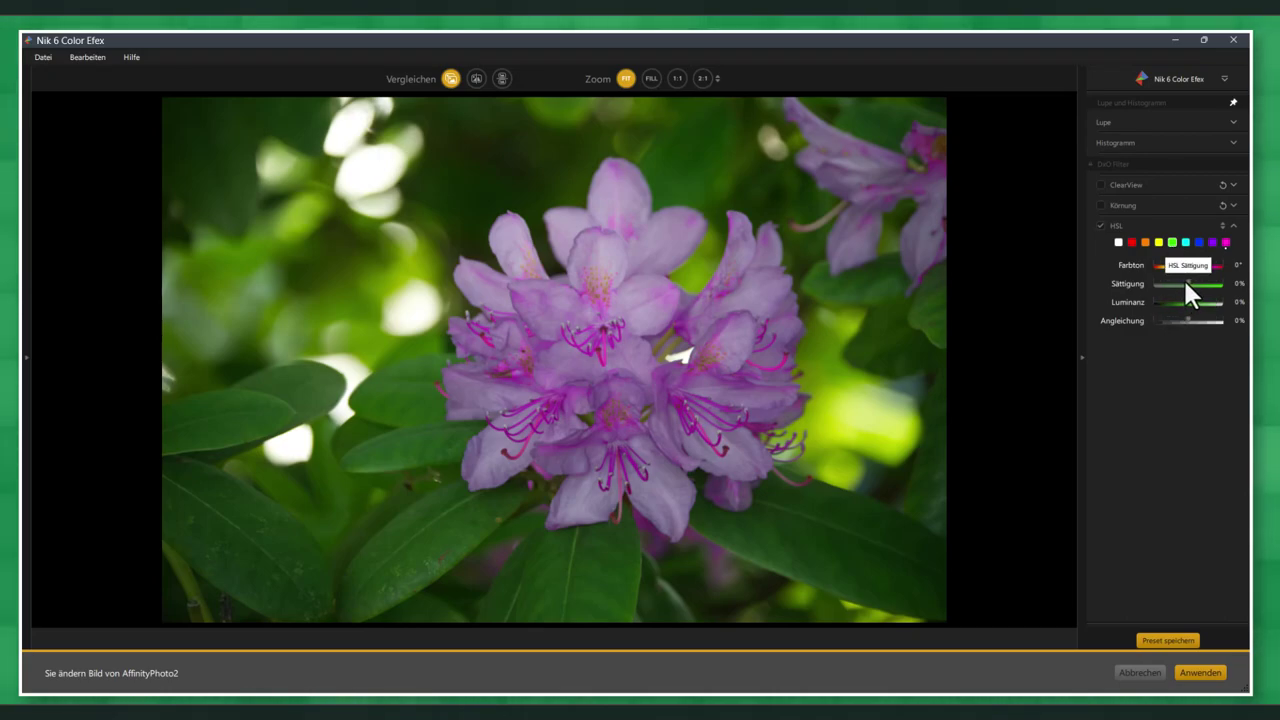
{"action": "left_click_drag", "start_coordinate": [1230, 283], "coordinate": [1117, 297]}
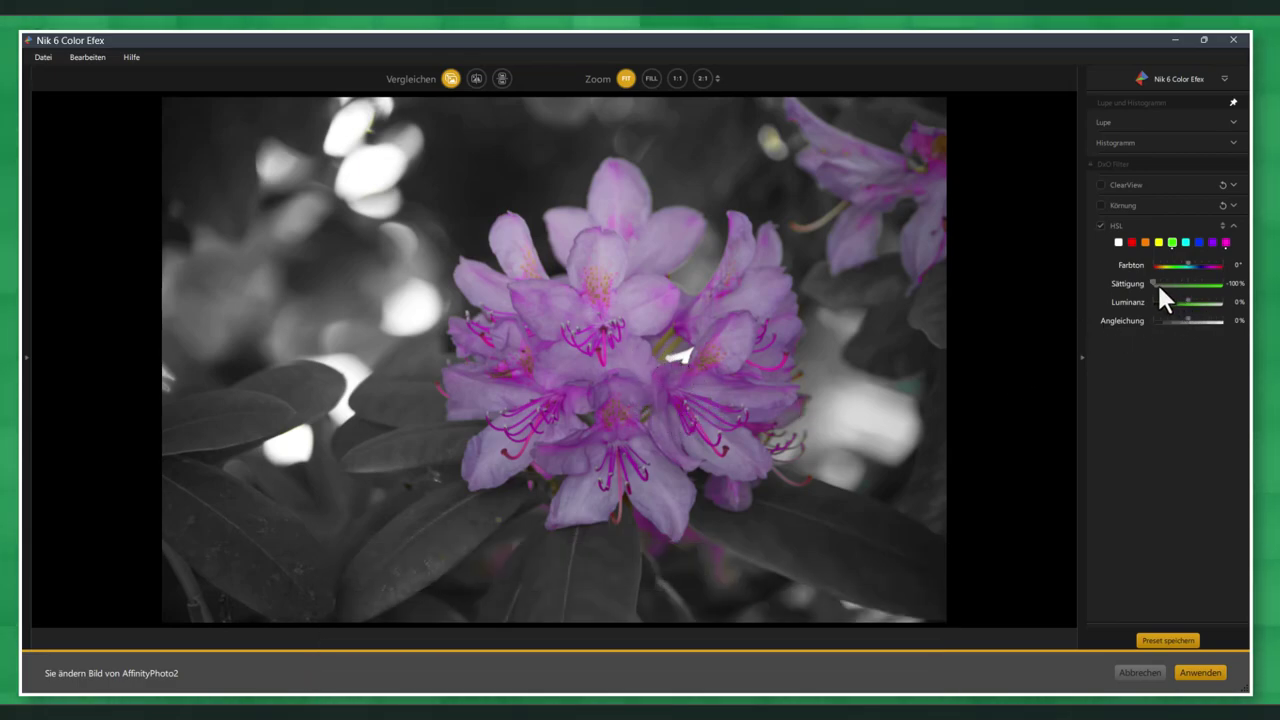
Raise the green Sättigung from -100% to +100% for vivid foliage
{"action": "left_click_drag", "start_coordinate": [1153, 283], "coordinate": [1222, 283]}
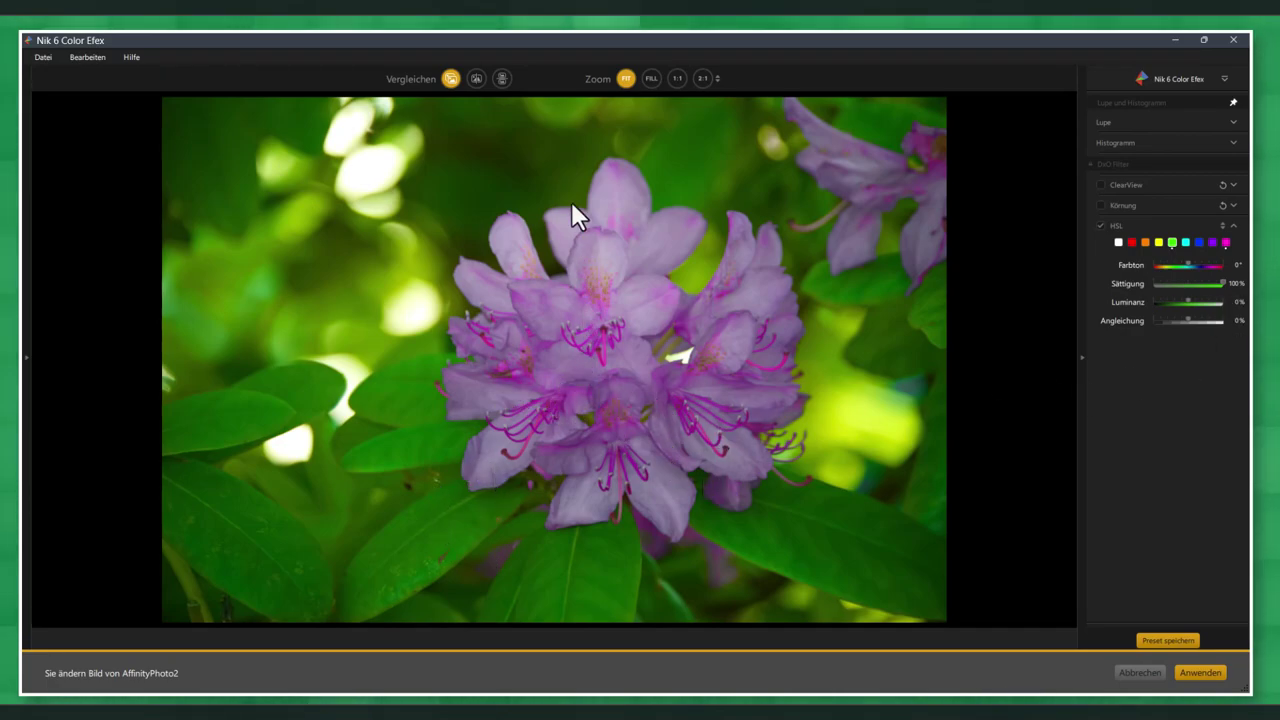
{"action": "left_click", "coordinate": [476, 78]}
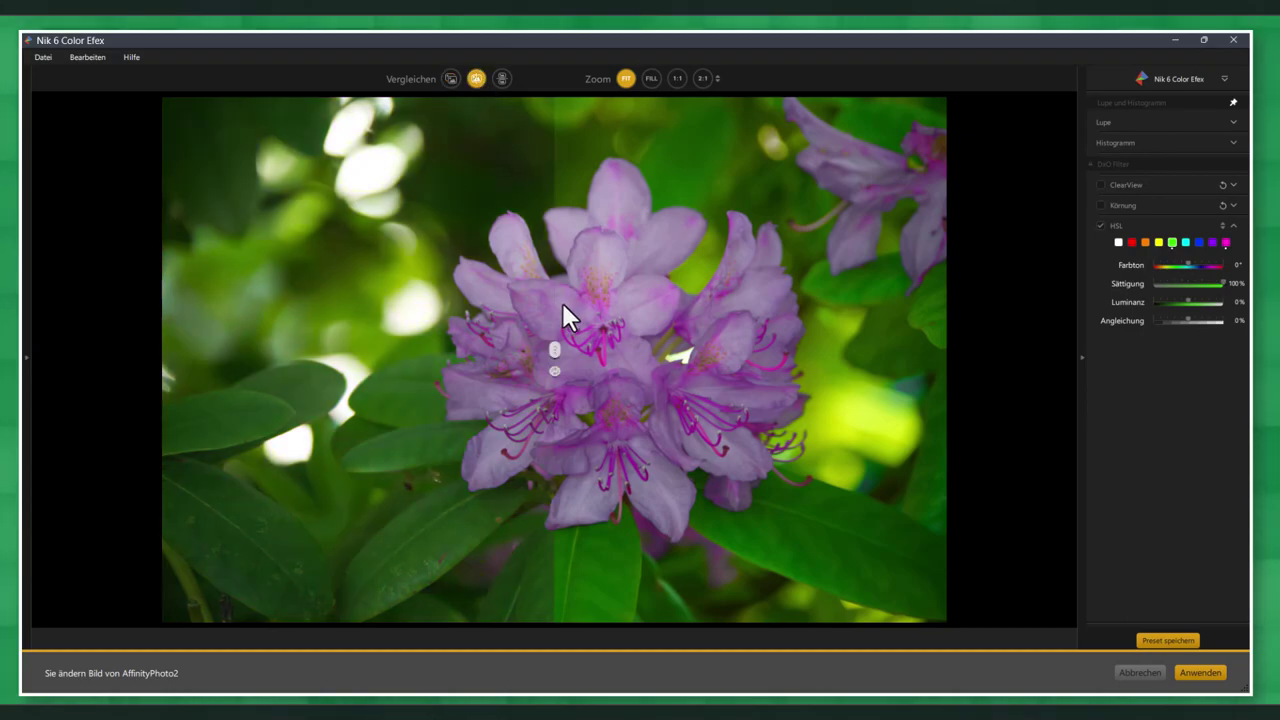
{"action": "mouse_move", "coordinate": [555, 350]}
{"action": "left_mouse_down"}
{"action": "mouse_move", "coordinate": [909, 385]}
{"action": "mouse_move", "coordinate": [464, 392]}
{"action": "mouse_move", "coordinate": [170, 378]}
{"action": "mouse_move", "coordinate": [687, 406]}
{"action": "mouse_move", "coordinate": [143, 357]}
{"action": "mouse_move", "coordinate": [914, 395]}
{"action": "mouse_move", "coordinate": [183, 343]}
{"action": "mouse_move", "coordinate": [571, 386]}
{"action": "mouse_move", "coordinate": [829, 434]}
{"action": "mouse_move", "coordinate": [400, 385]}
{"action": "mouse_move", "coordinate": [170, 382]}
{"action": "mouse_move", "coordinate": [559, 392]}
{"action": "left_mouse_up"}
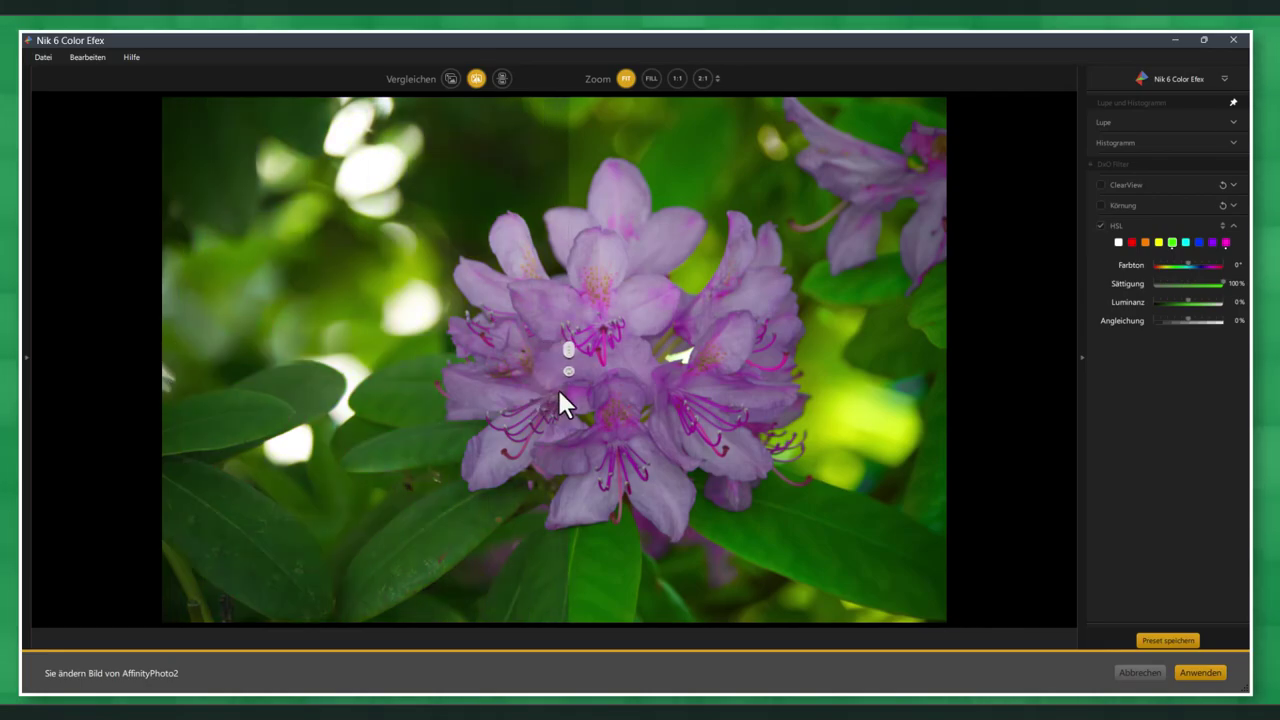
{"action": "left_click", "coordinate": [451, 78]}
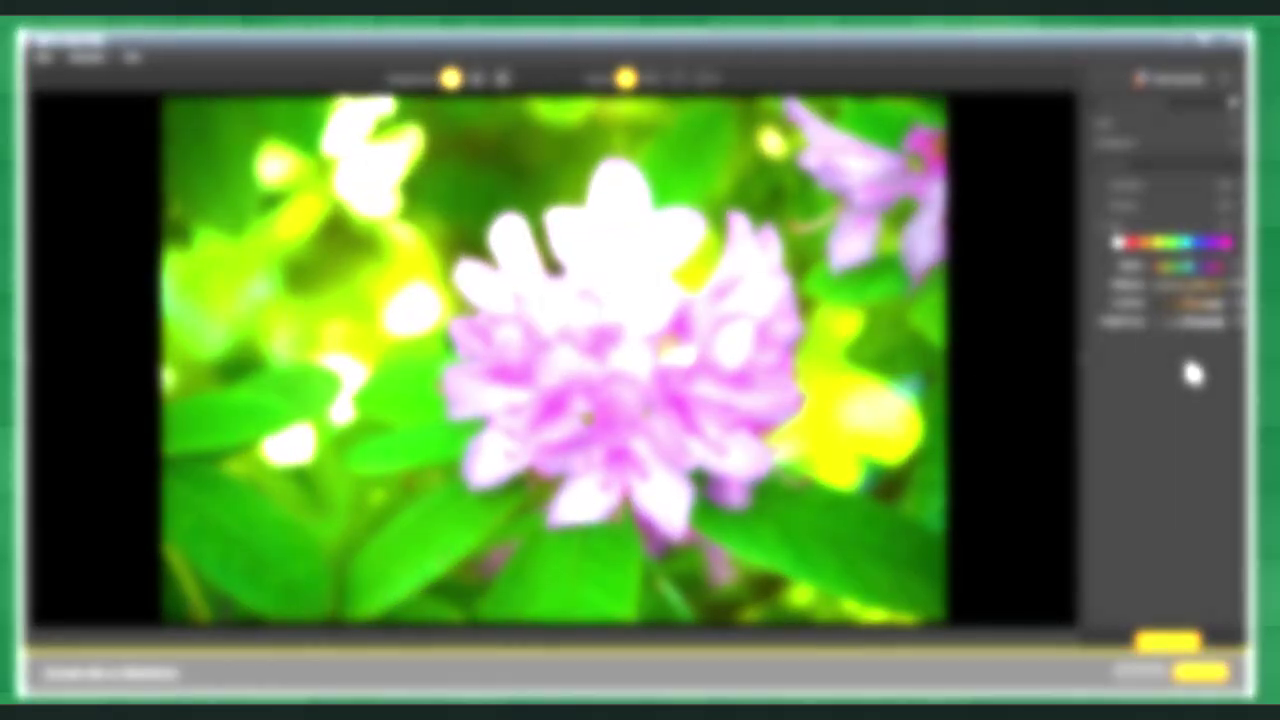